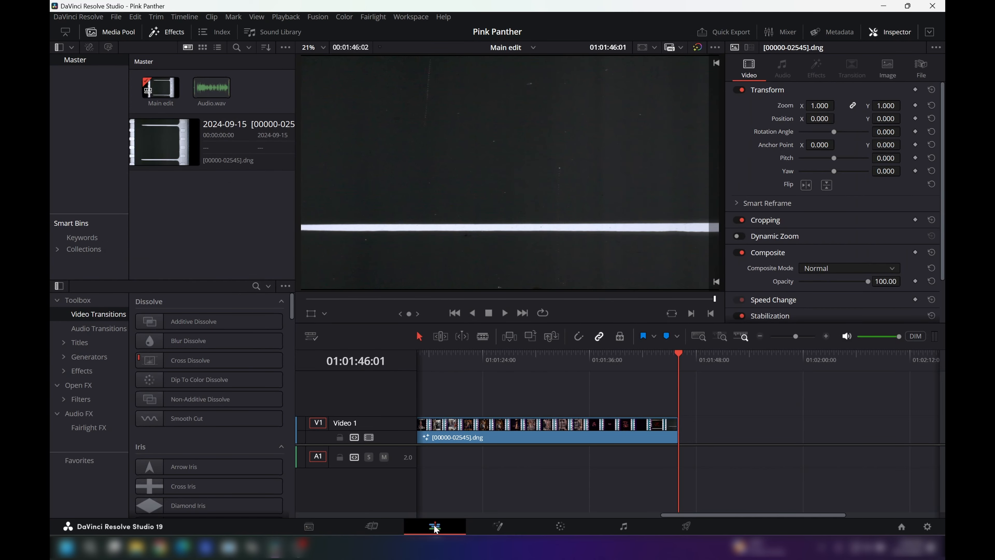
Step: Place Audio.wav on audio track A1 beneath the film scan, starting at 01:00:00:16
{"action": "left_click_drag", "start_coordinate": [682, 353], "coordinate": [371, 366]}
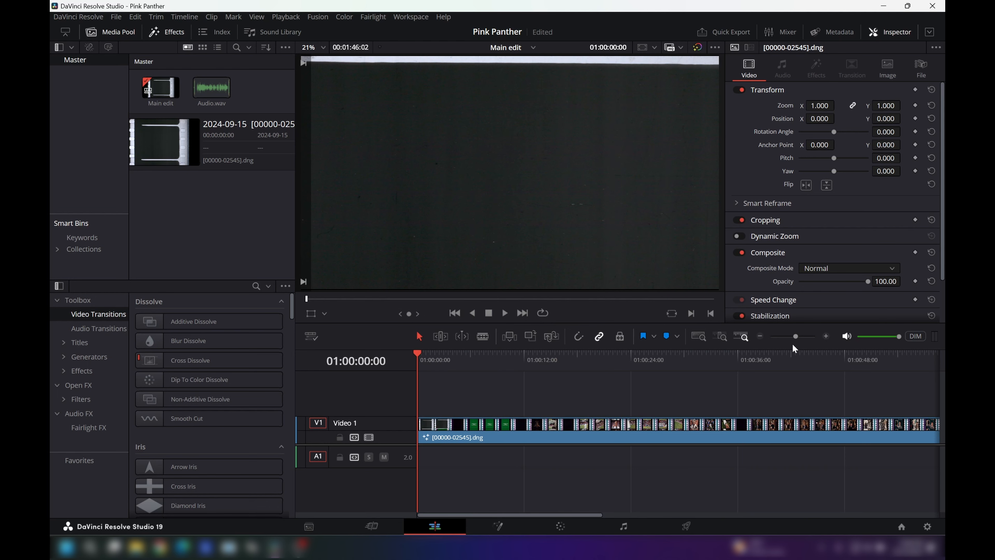
{"action": "left_click_drag", "start_coordinate": [796, 338], "coordinate": [811, 337]}
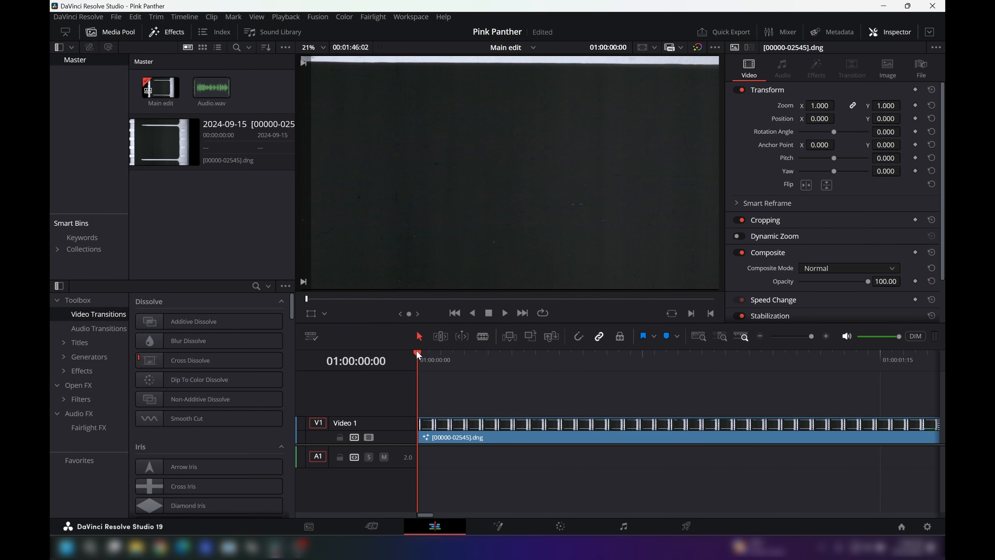
{"action": "left_click_drag", "start_coordinate": [417, 351], "coordinate": [648, 362]}
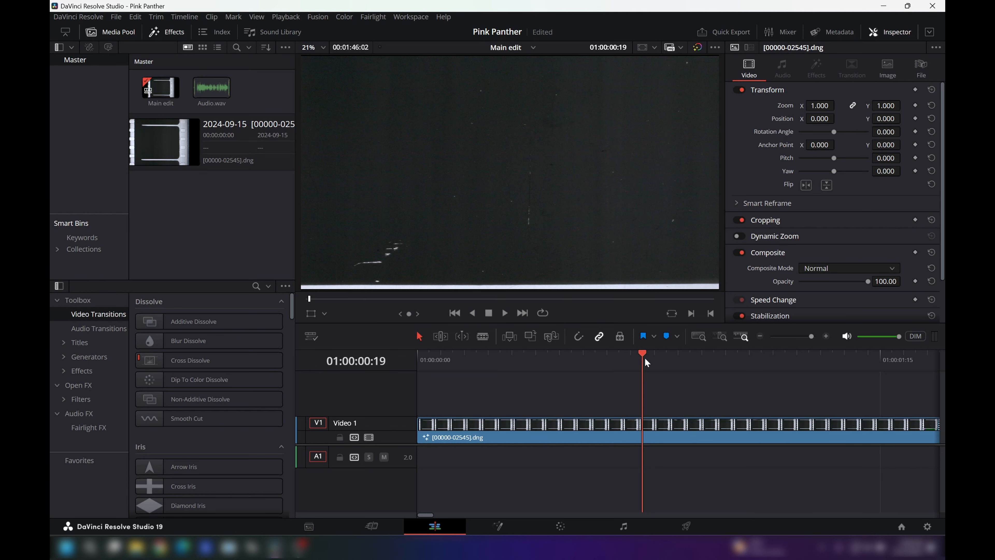
{"action": "left_click_drag", "start_coordinate": [640, 360], "coordinate": [610, 362]}
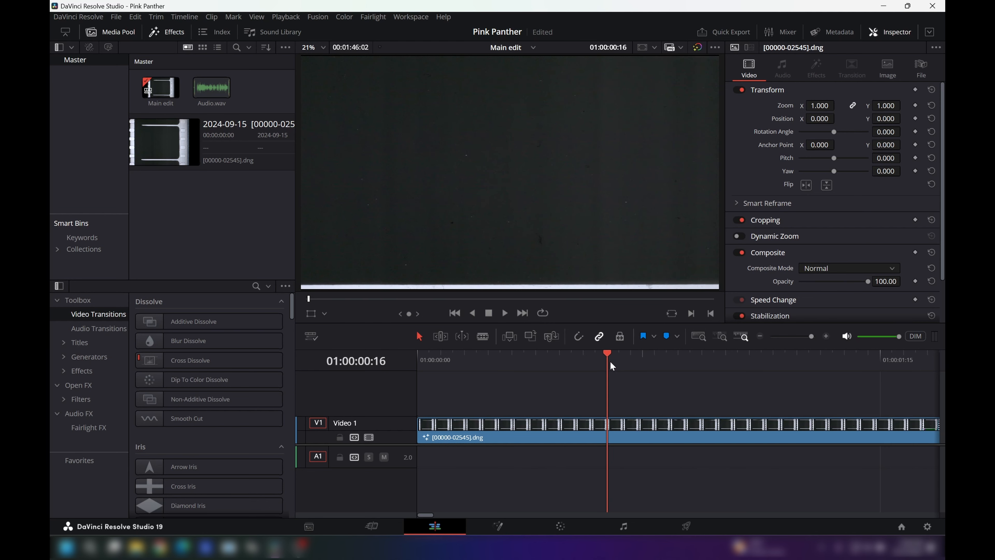
{"action": "left_click", "coordinate": [210, 93]}
{"action": "left_click_drag", "start_coordinate": [209, 91], "coordinate": [607, 437]}
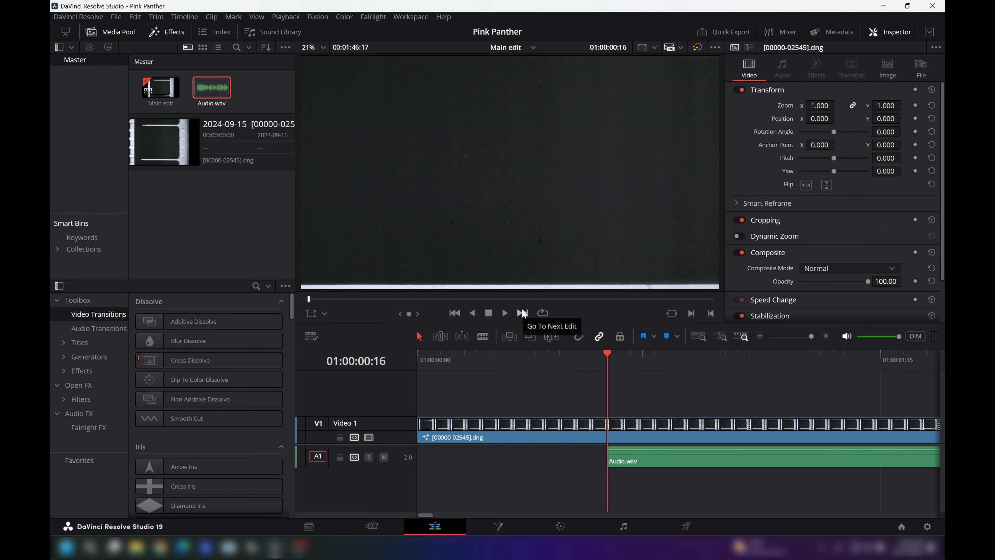
Step: Play the timeline from the start of the audio and again from 01:00:37:23 to check picture and sound sync
{"action": "left_click", "coordinate": [505, 313]}
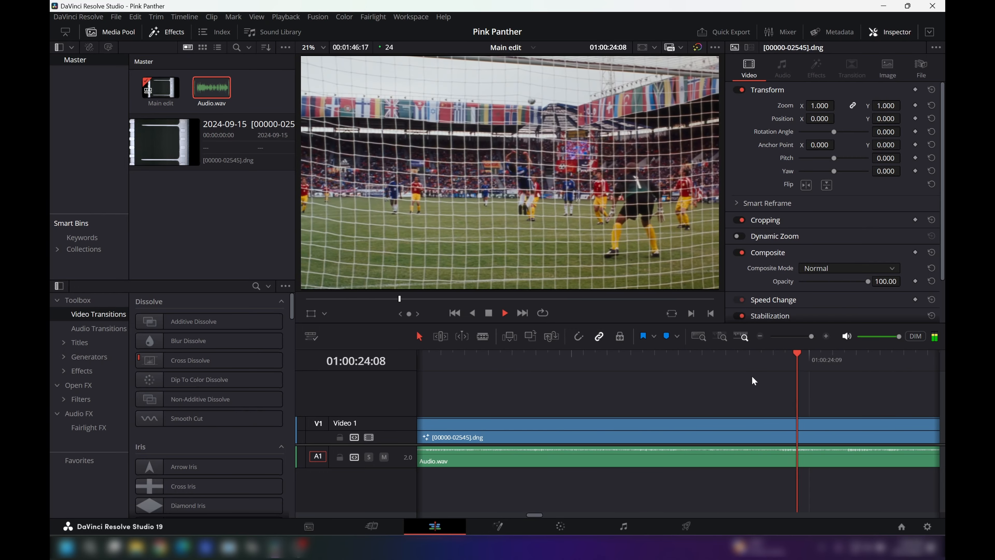
{"action": "left_click", "coordinate": [489, 313]}
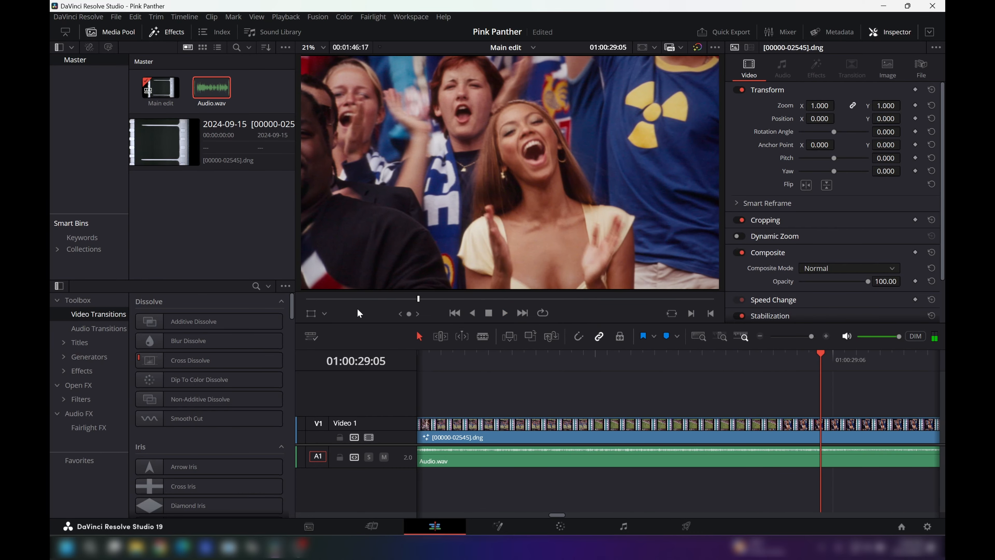
{"action": "left_click_drag", "start_coordinate": [420, 304], "coordinate": [451, 301]}
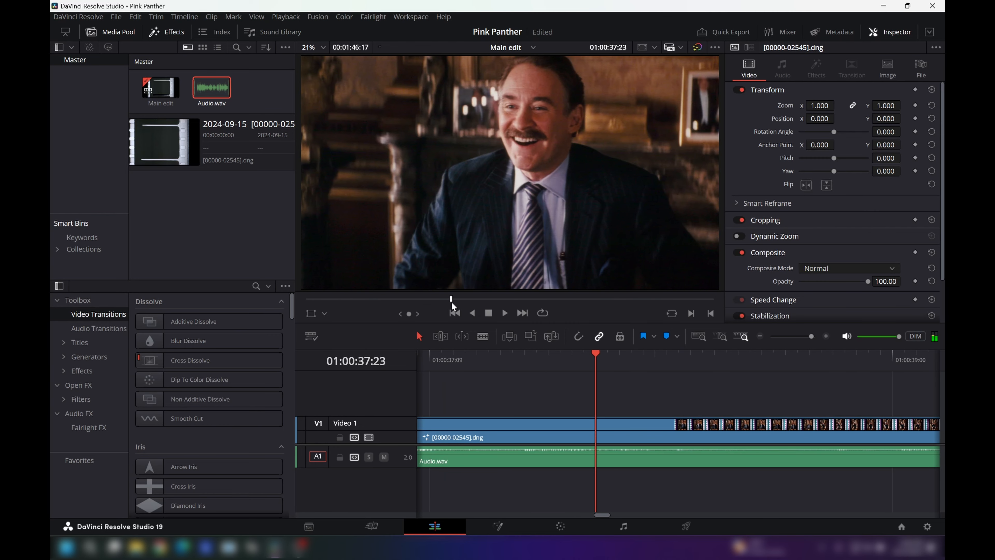
{"action": "left_click", "coordinate": [505, 312]}
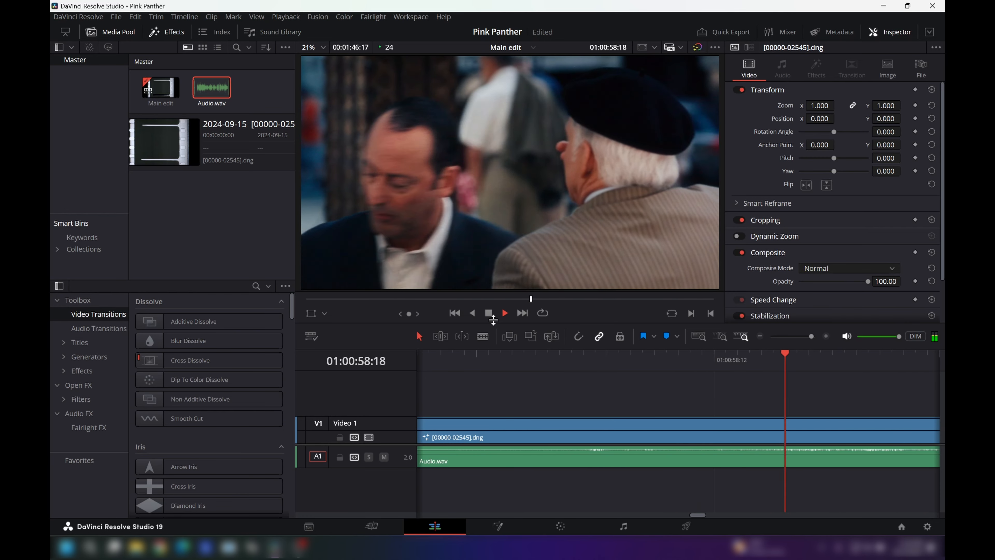
{"action": "left_click", "coordinate": [488, 312]}
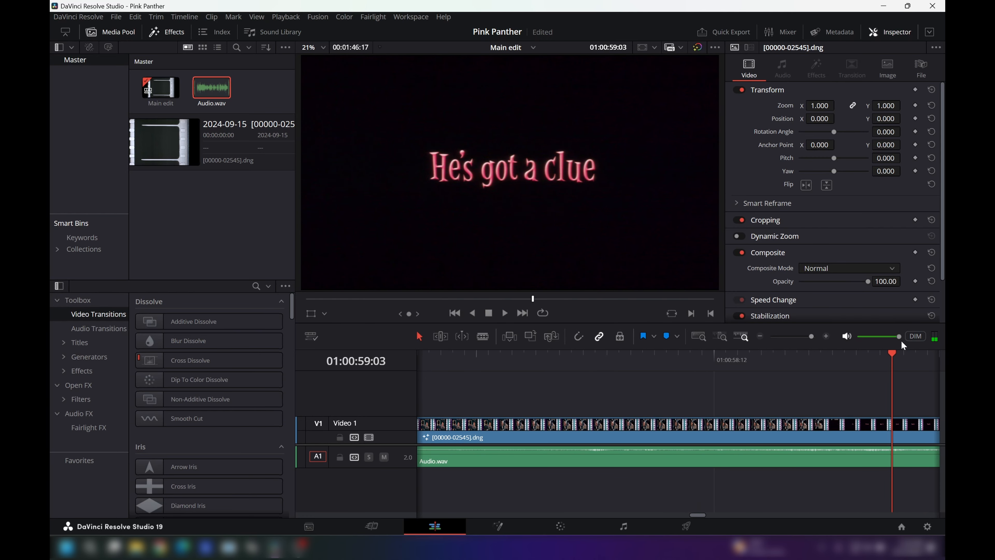
{"action": "left_click_drag", "start_coordinate": [895, 352], "coordinate": [869, 354]}
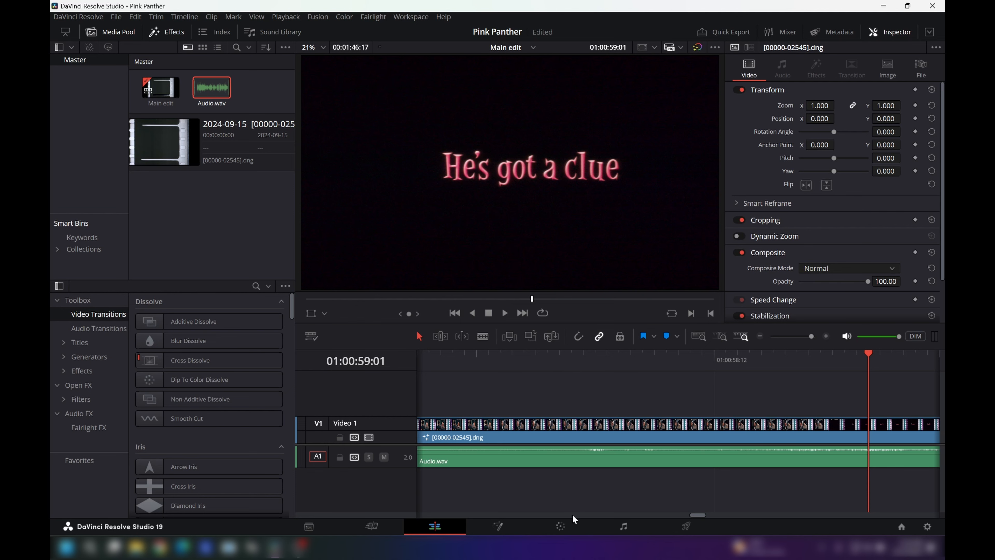
Step: On the Color page, show the primary color bars and add a serial node after node 01, using the frame at 01:01:05:08
{"action": "left_click", "coordinate": [564, 526]}
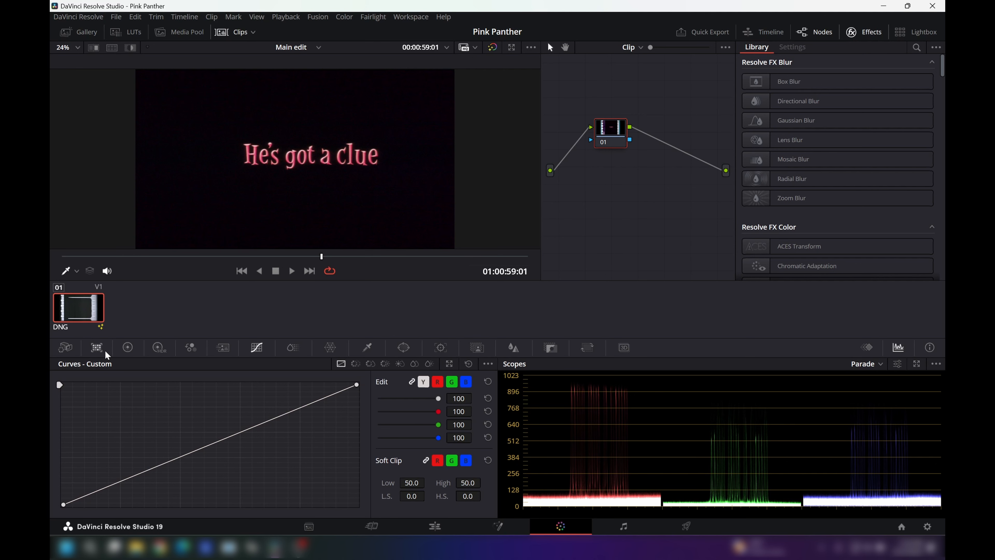
{"action": "left_click", "coordinate": [157, 350]}
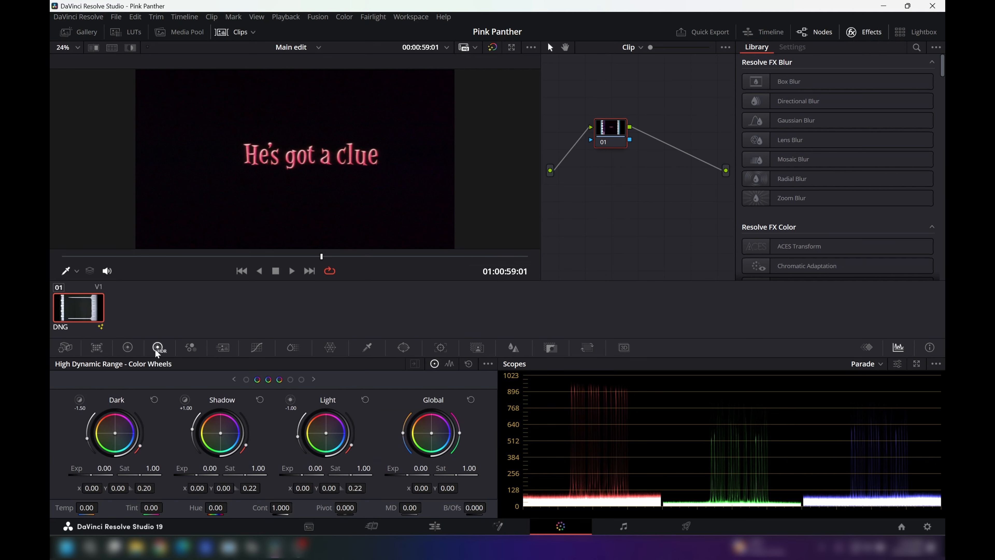
{"action": "left_click", "coordinate": [129, 349]}
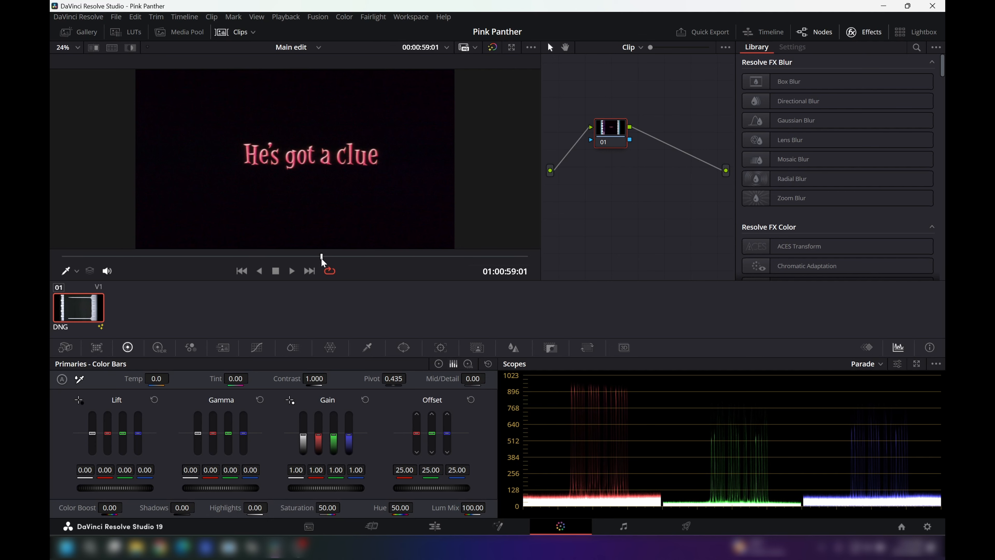
{"action": "left_click_drag", "start_coordinate": [321, 257], "coordinate": [351, 259]}
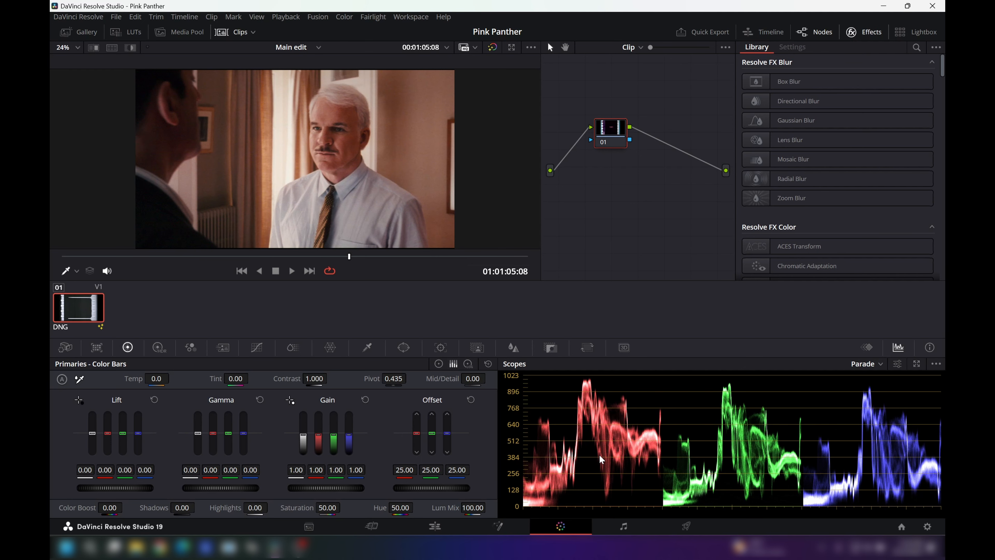
{"action": "right_click", "coordinate": [619, 133]}
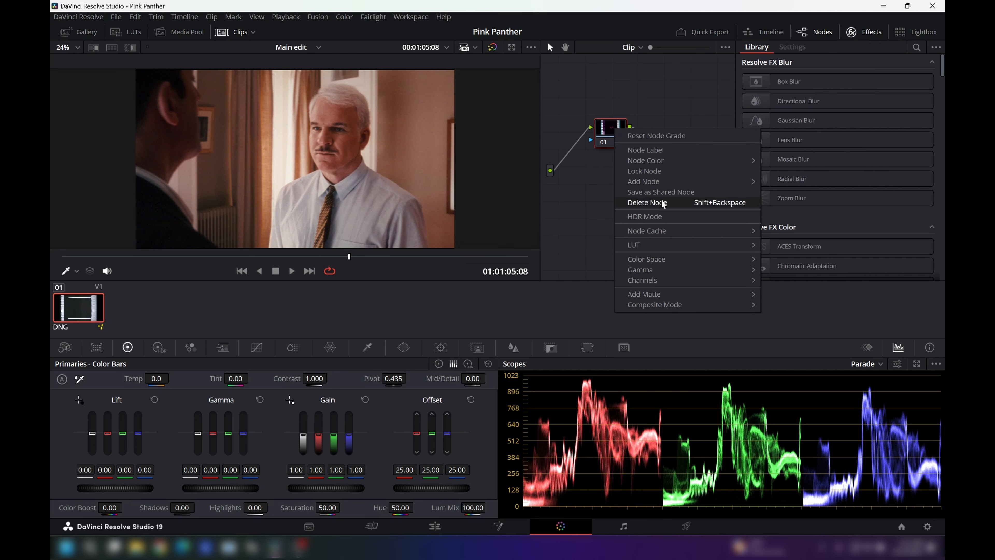
{"action": "mouse_move", "coordinate": [665, 159]}
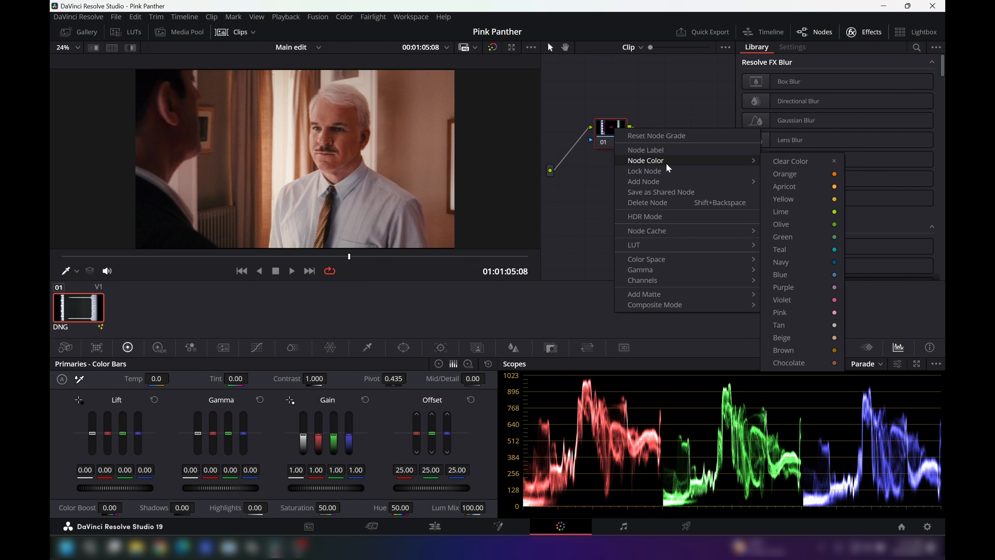
{"action": "mouse_move", "coordinate": [668, 184]}
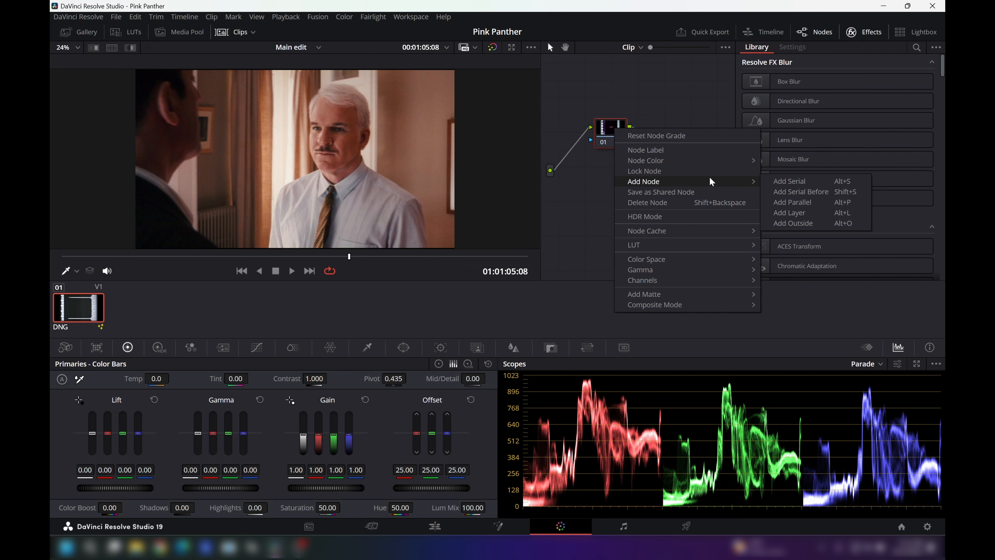
{"action": "left_click", "coordinate": [790, 181]}
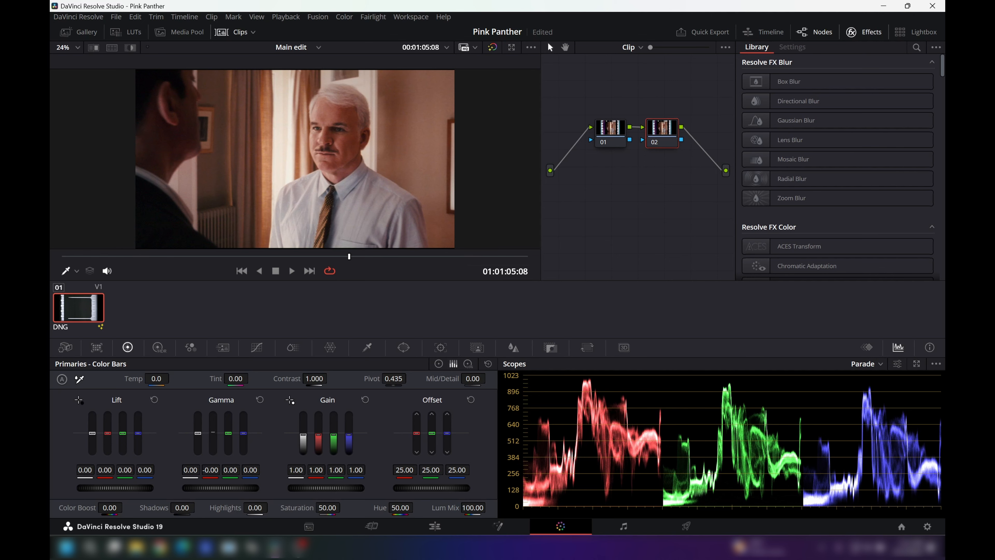
Step: Reduce the red cast on node 02 by setting red gamma to -0.08 and red gain to 0.97
{"action": "left_click_drag", "start_coordinate": [213, 433], "coordinate": [213, 441]}
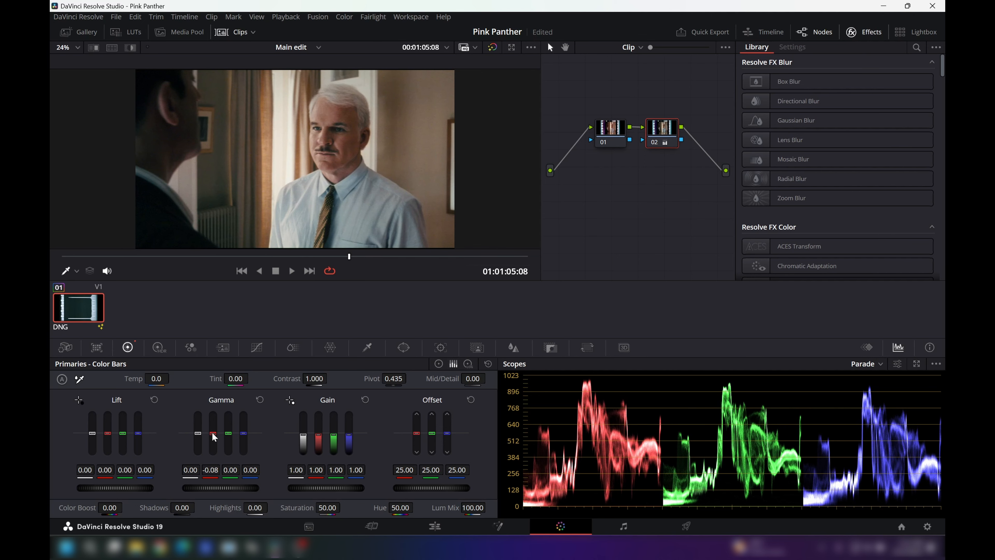
{"action": "left_click_drag", "start_coordinate": [350, 257], "coordinate": [418, 271]}
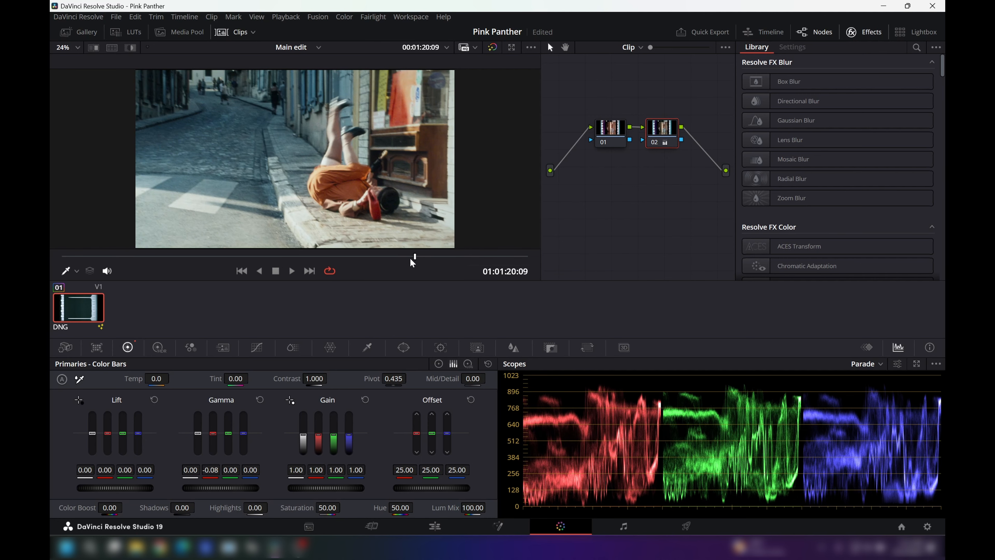
{"action": "left_click_drag", "start_coordinate": [413, 262], "coordinate": [379, 255]}
{"action": "left_click_drag", "start_coordinate": [389, 256], "coordinate": [459, 263]}
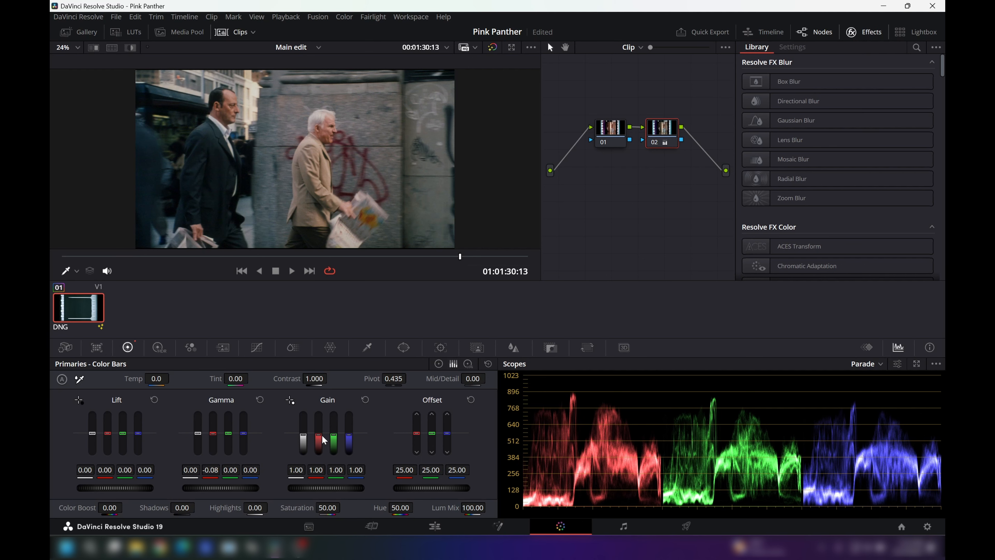
{"action": "left_click_drag", "start_coordinate": [318, 434], "coordinate": [318, 435]}
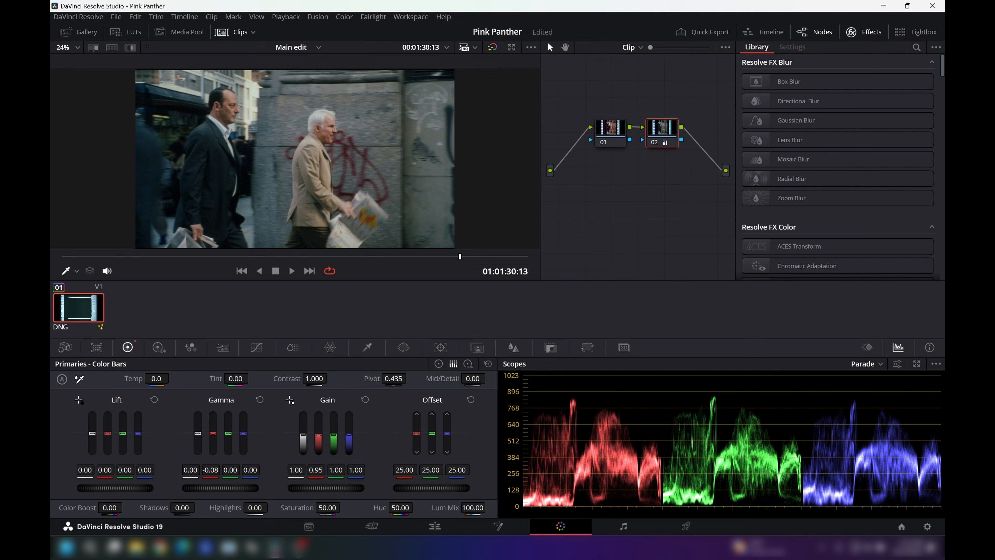
{"action": "left_click_drag", "start_coordinate": [318, 434], "coordinate": [318, 434]}
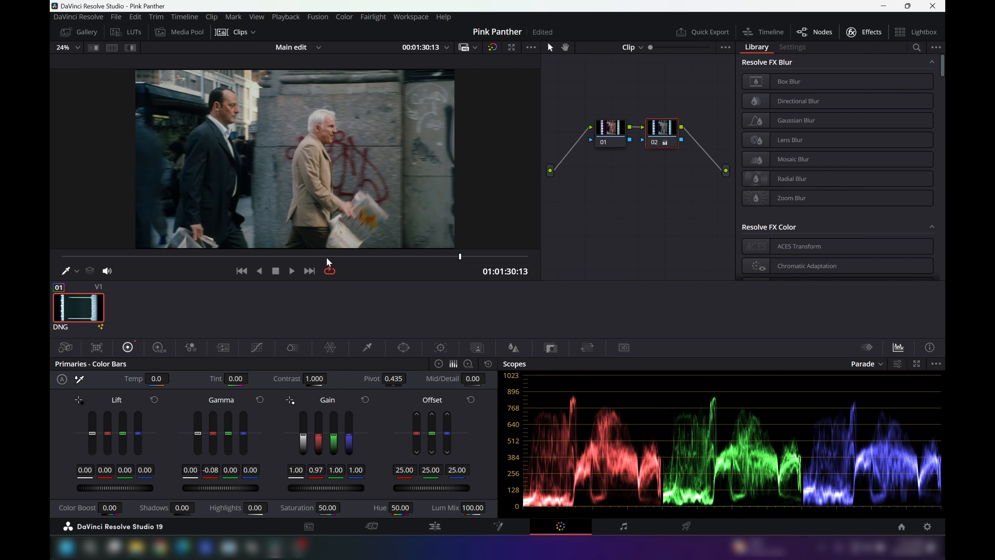
Step: Review the correction on several shots, comparing the picture with node 02 disabled and enabled at 01:01:02:16 and 01:00:56:18
{"action": "left_click", "coordinate": [461, 254]}
{"action": "left_click_drag", "start_coordinate": [461, 255], "coordinate": [402, 271]}
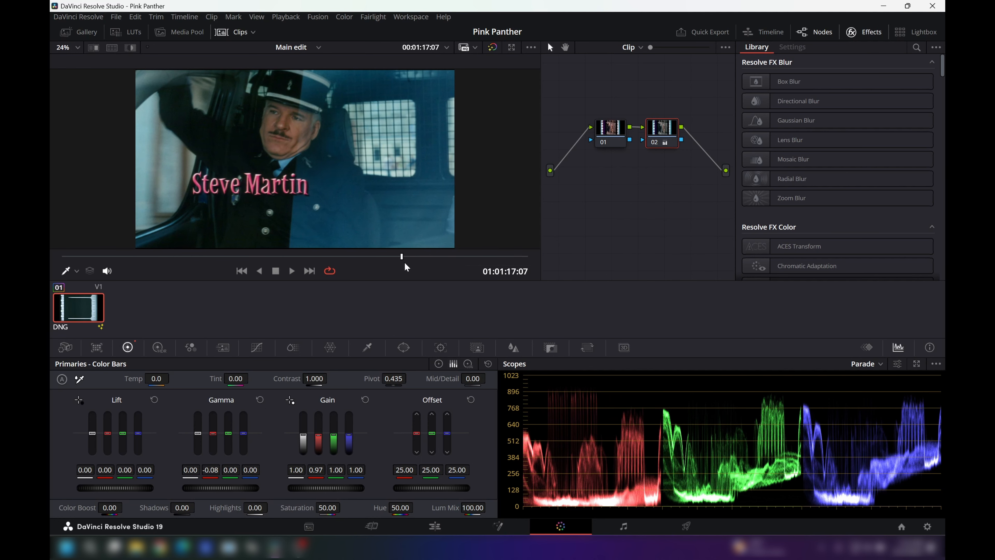
{"action": "left_click_drag", "start_coordinate": [396, 259], "coordinate": [339, 260]}
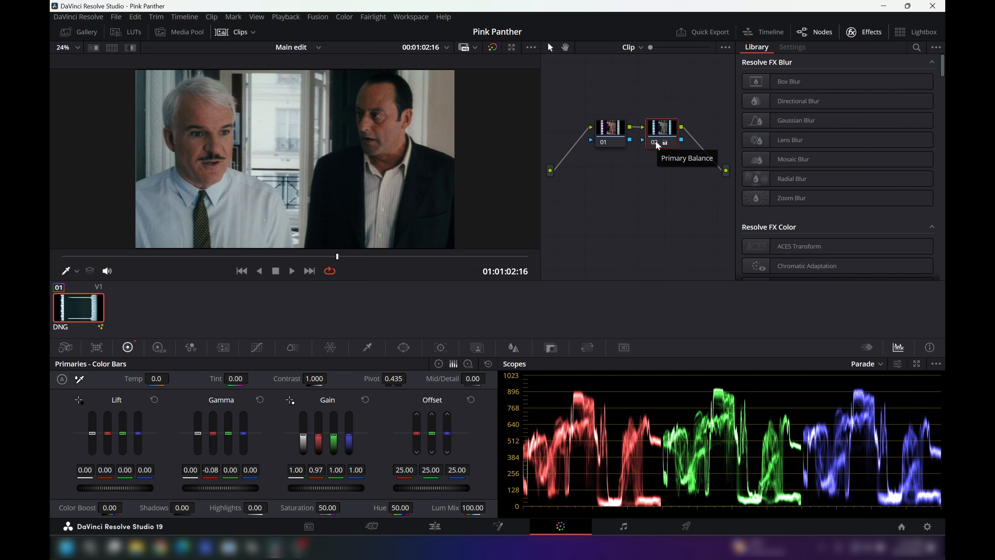
{"action": "key", "text": "ctrl+d"}
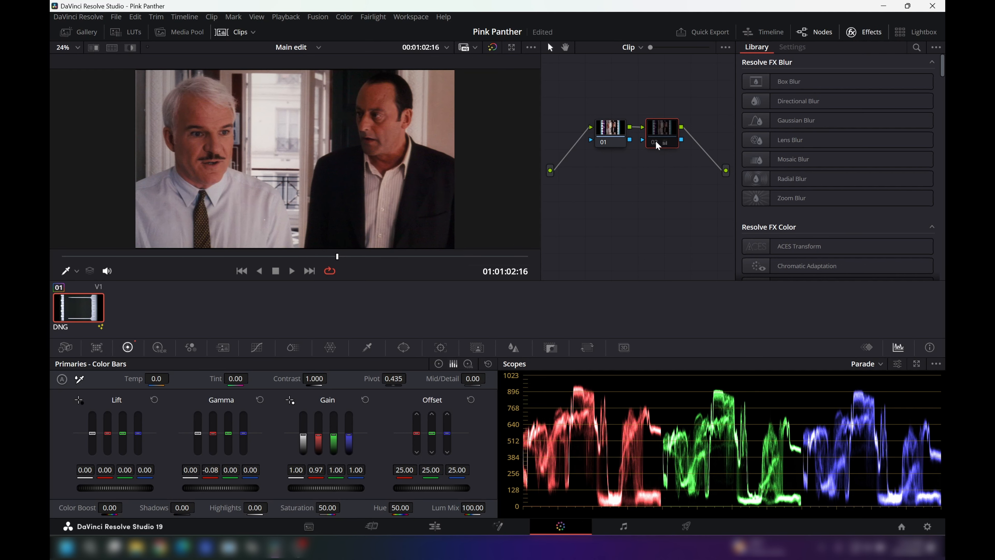
{"action": "key", "text": "ctrl+d"}
{"action": "key", "text": "ctrl+d"}
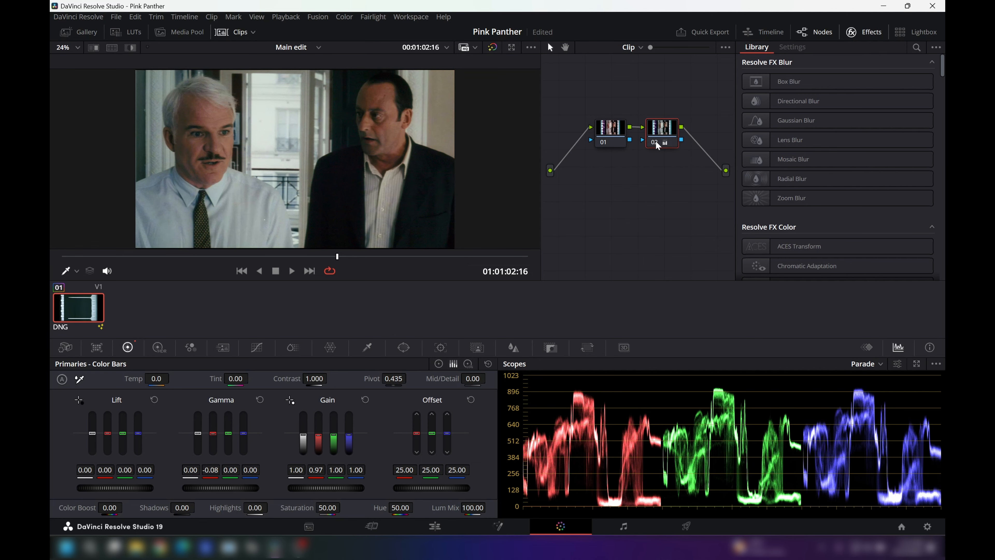
{"action": "left_click_drag", "start_coordinate": [336, 254], "coordinate": [311, 259]}
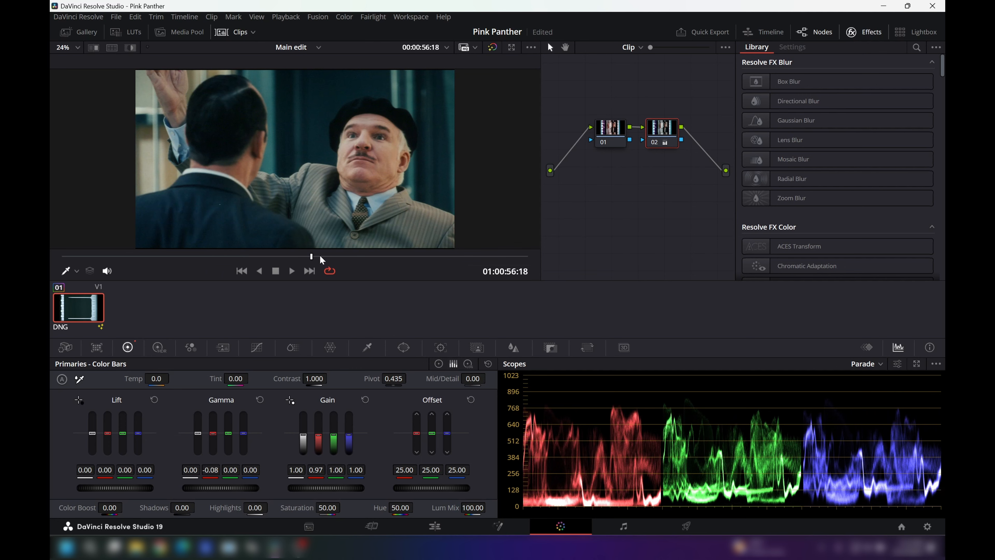
{"action": "key", "text": "ctrl+d"}
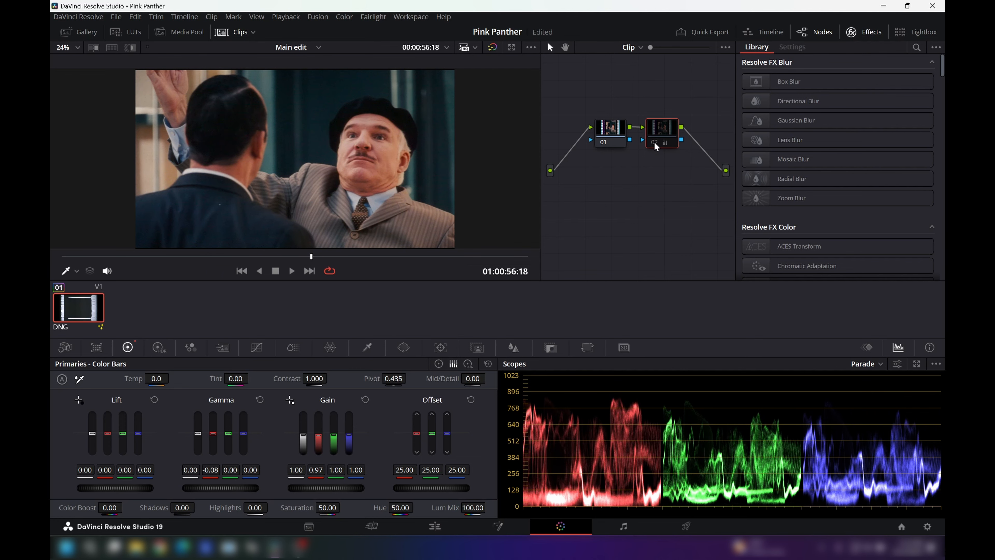
{"action": "key", "text": "ctrl+d"}
{"action": "key", "text": "ctrl+d"}
{"action": "key", "text": "ctrl+d"}
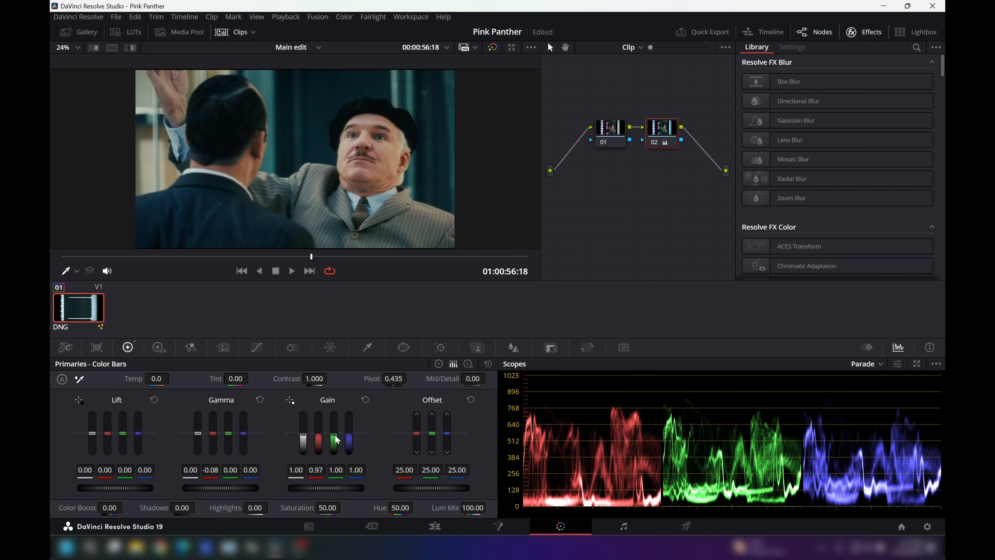
Step: Set the green gain on node 02 to 0.95 and check the grade on the shot at 01:01:07:00
{"action": "left_click_drag", "start_coordinate": [333, 434], "coordinate": [333, 435]}
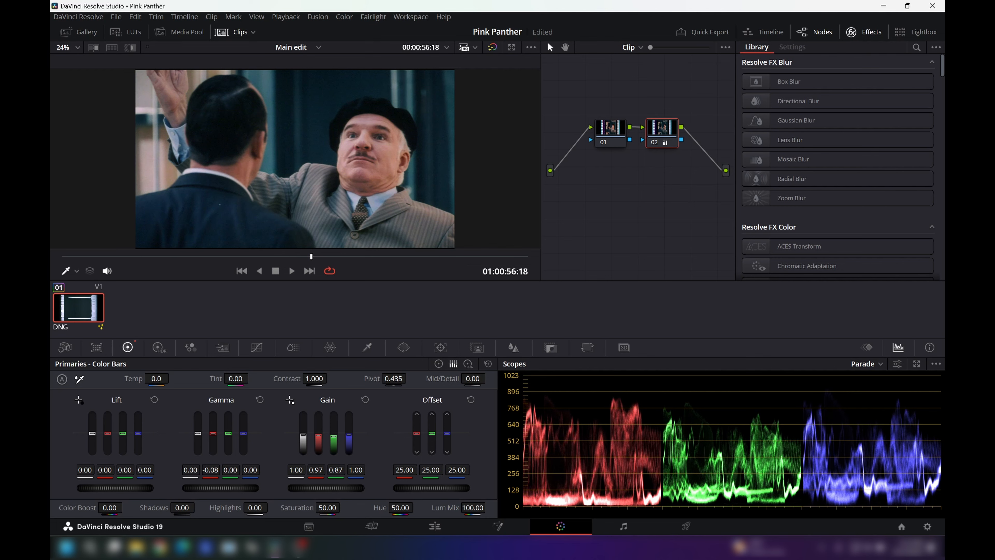
{"action": "left_click_drag", "start_coordinate": [334, 436], "coordinate": [333, 435]}
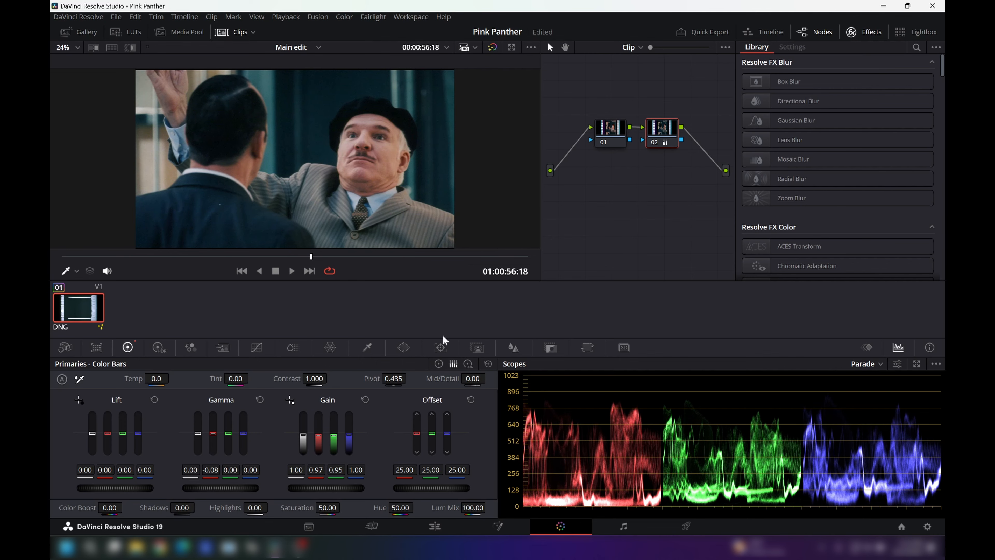
{"action": "left_click_drag", "start_coordinate": [310, 255], "coordinate": [356, 256]}
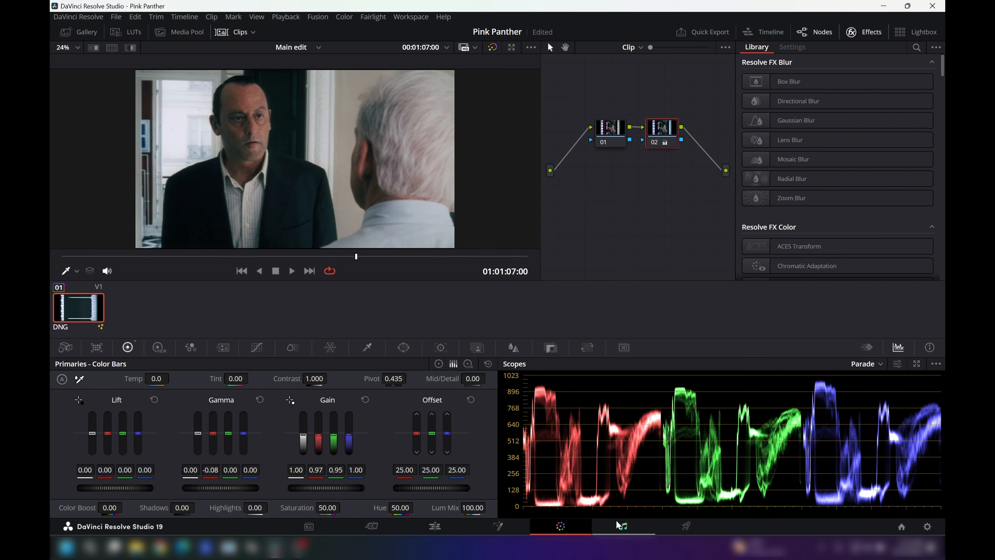
Step: Go to the Deliver page for exporting the graded timeline
{"action": "left_click", "coordinate": [687, 527]}
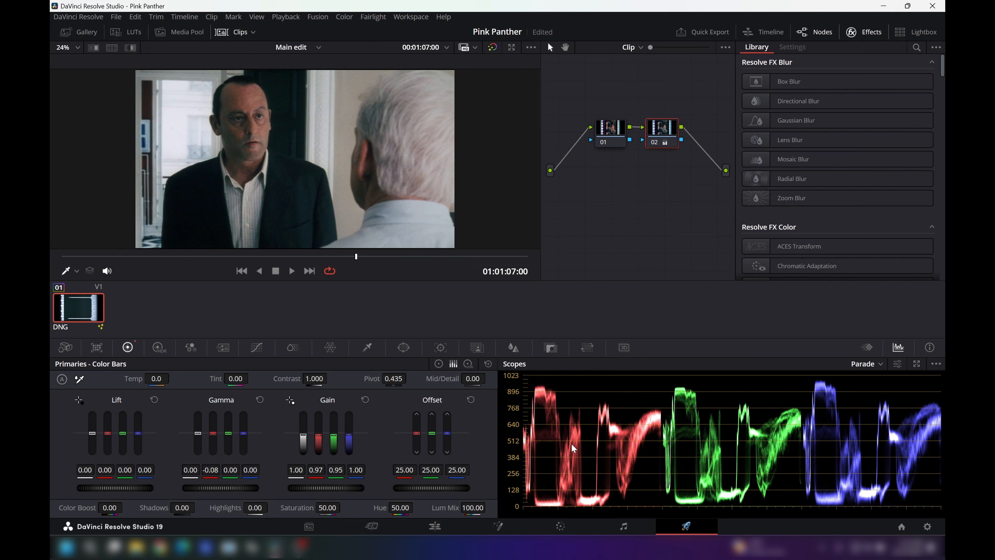